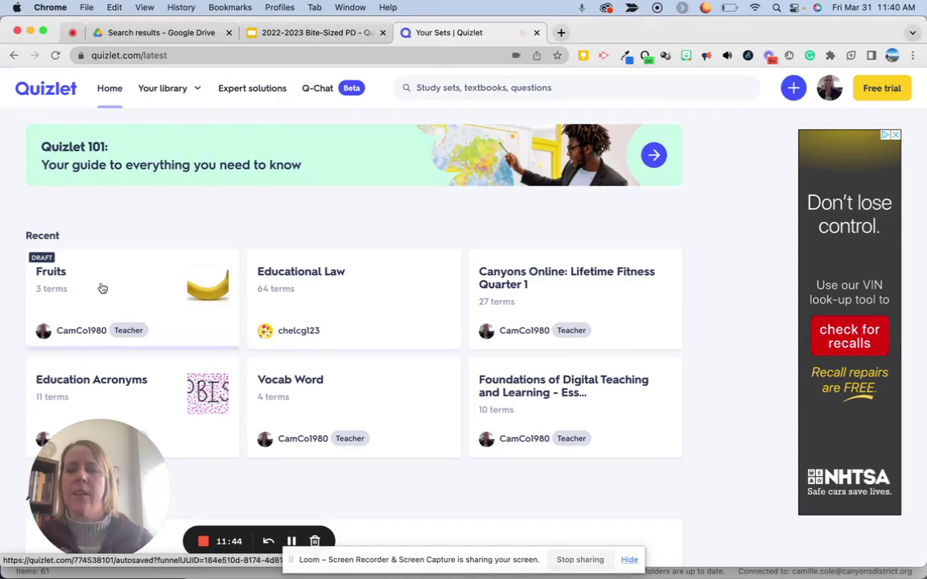
Open the Education Acronyms set, browse its 11 terms, and glance at the '...' options menu.
left_click(119, 385)
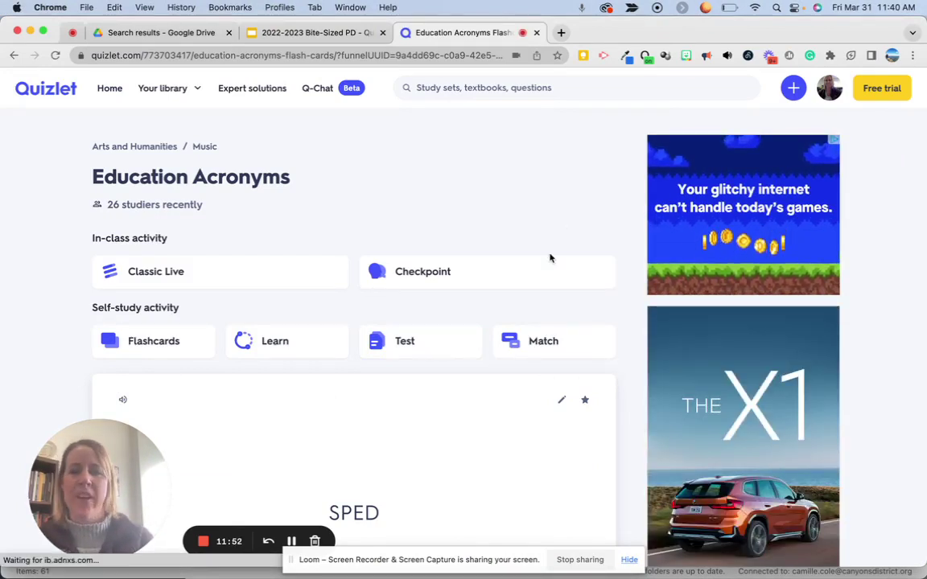
scroll(549, 251, "down", 1)
scroll(549, 250, "down", 5)
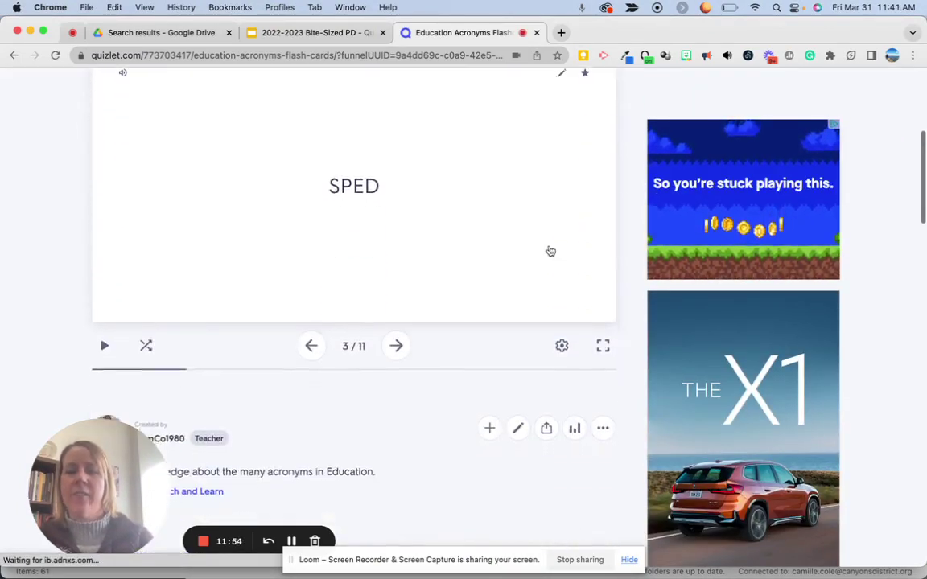
scroll(549, 251, "up", 6)
scroll(549, 251, "left", 5)
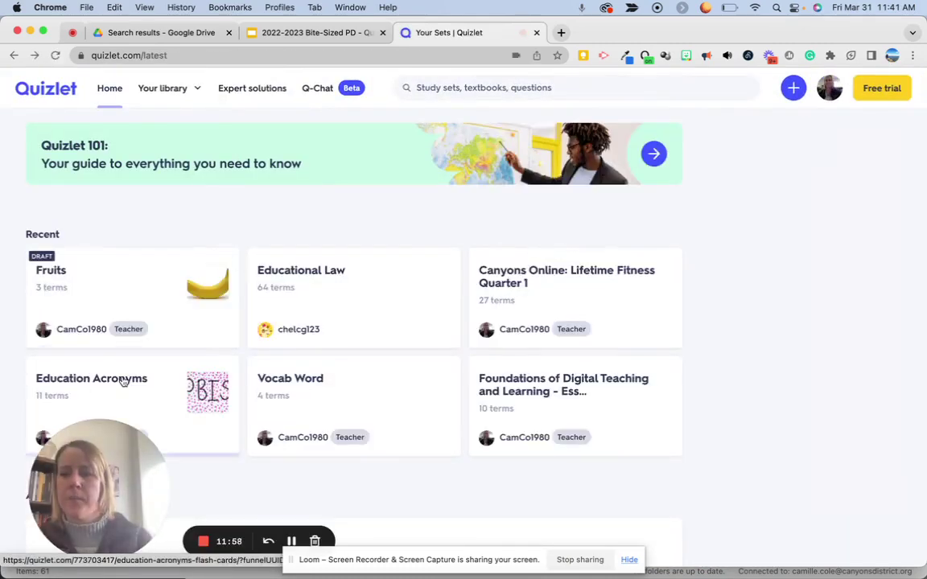
scroll(404, 435, "right", 5)
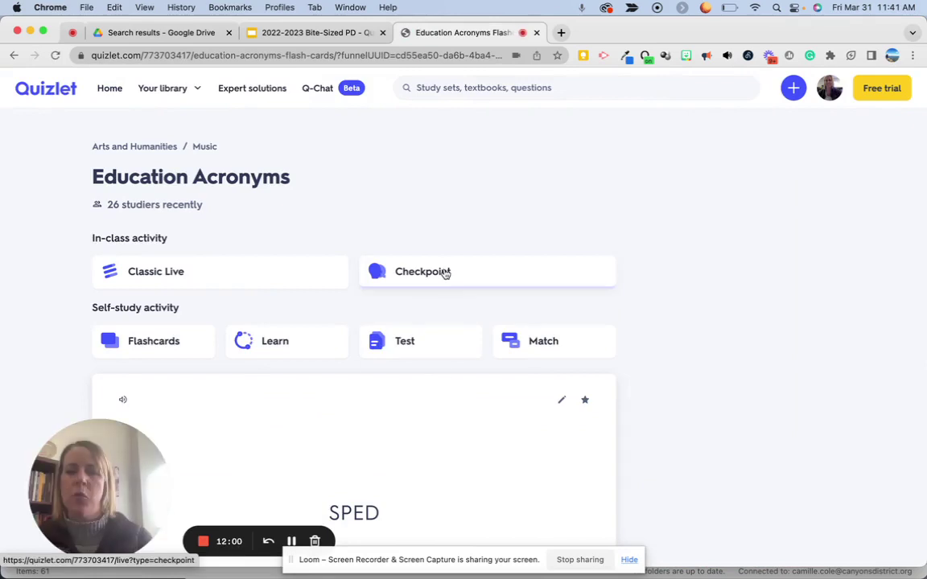
scroll(644, 359, "down", 5)
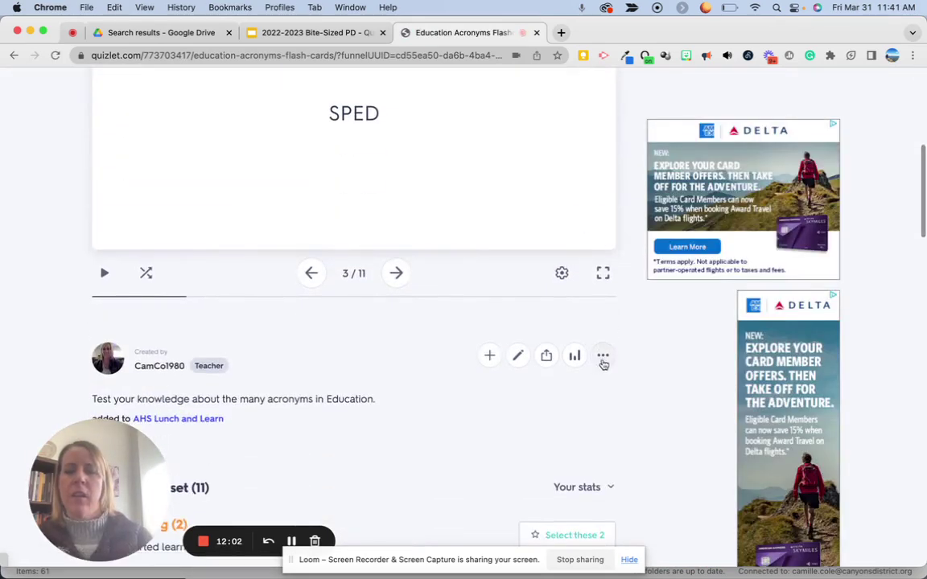
left_click(603, 357)
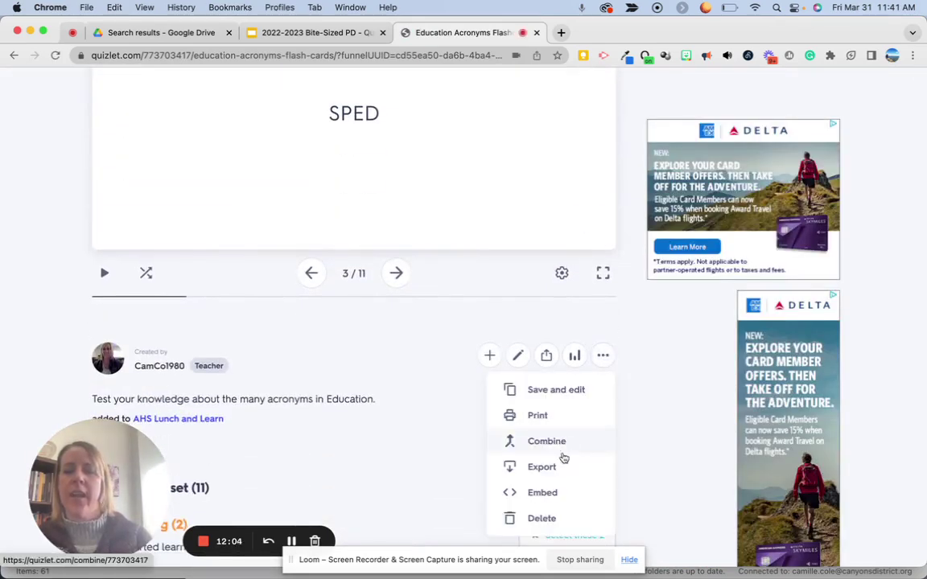
left_click(626, 463)
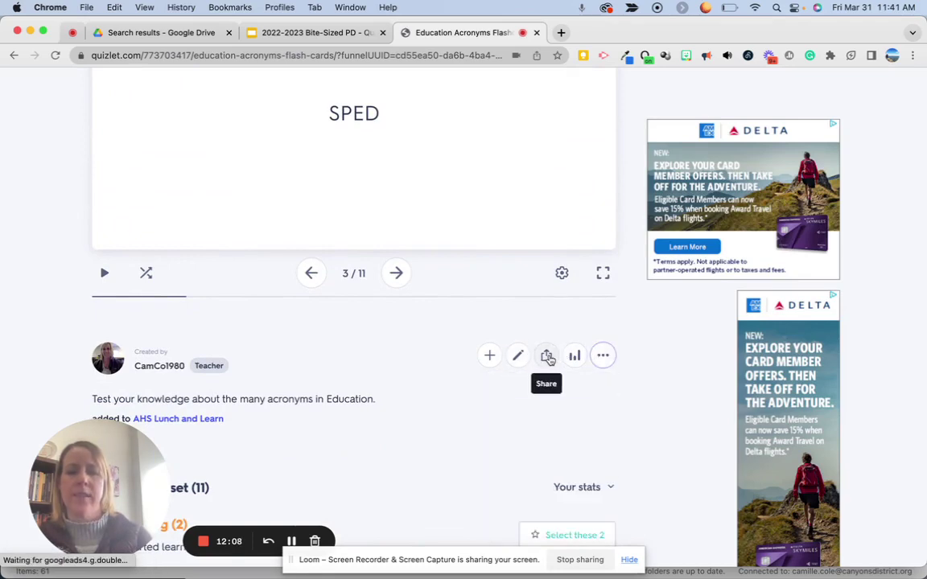
left_click(547, 356)
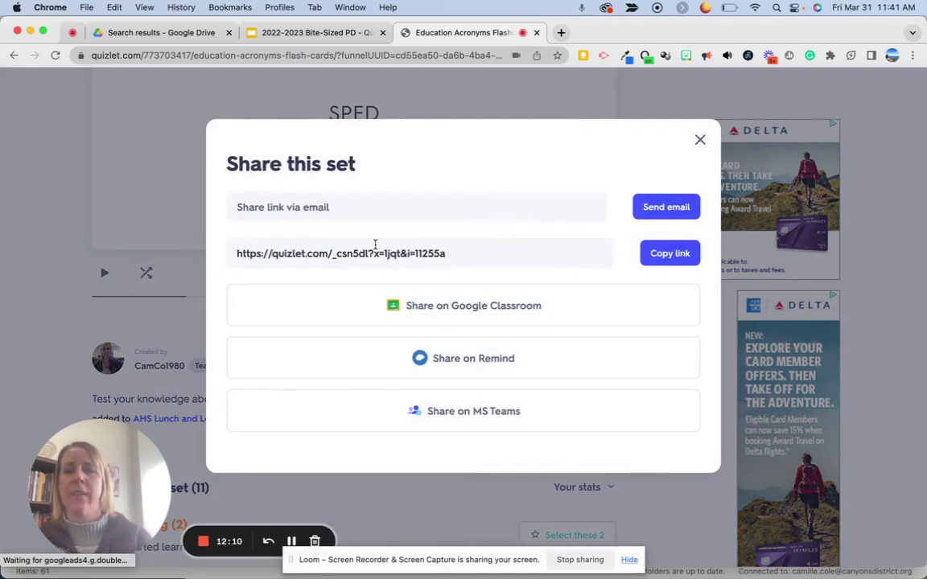
left_click(699, 141)
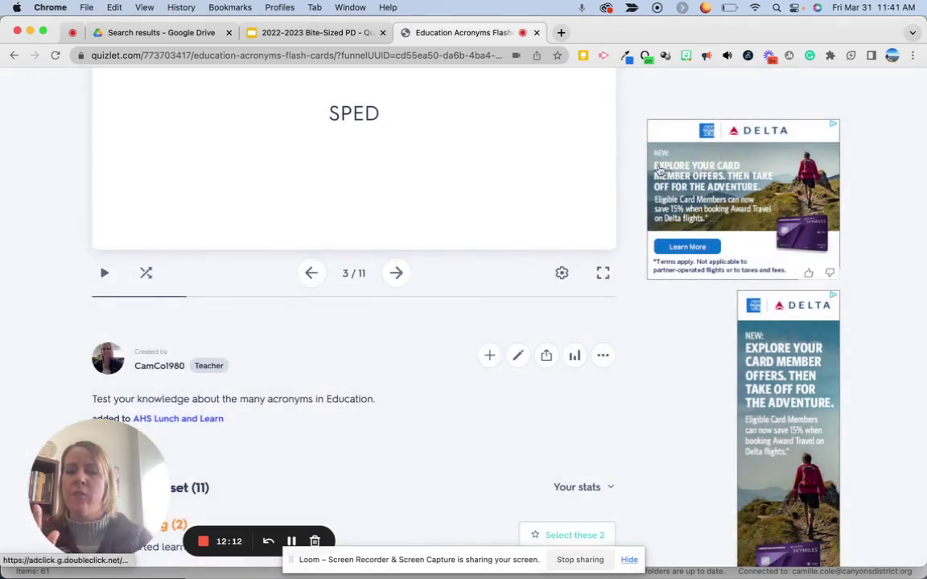
scroll(448, 344, "up", 2)
scroll(448, 344, "up", 5)
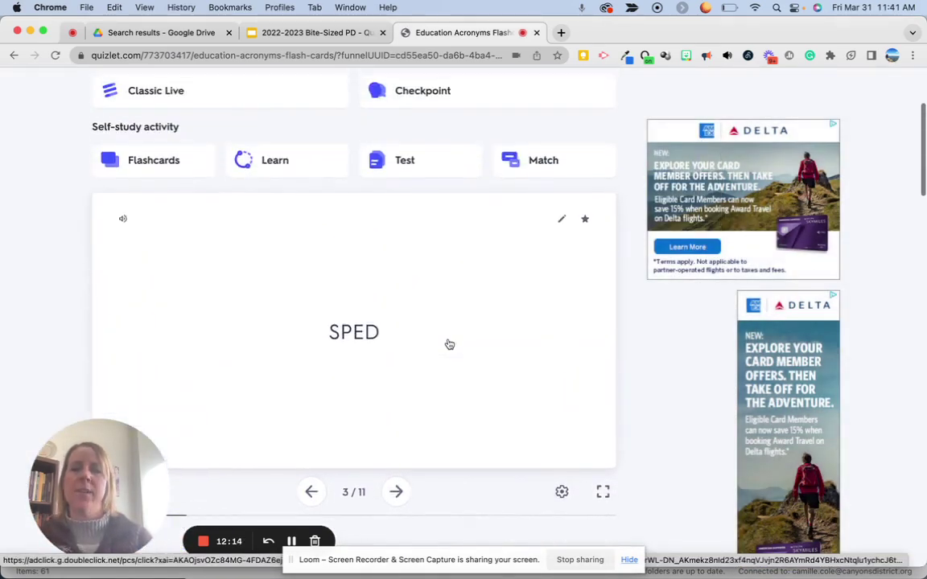
scroll(448, 344, "up", 2)
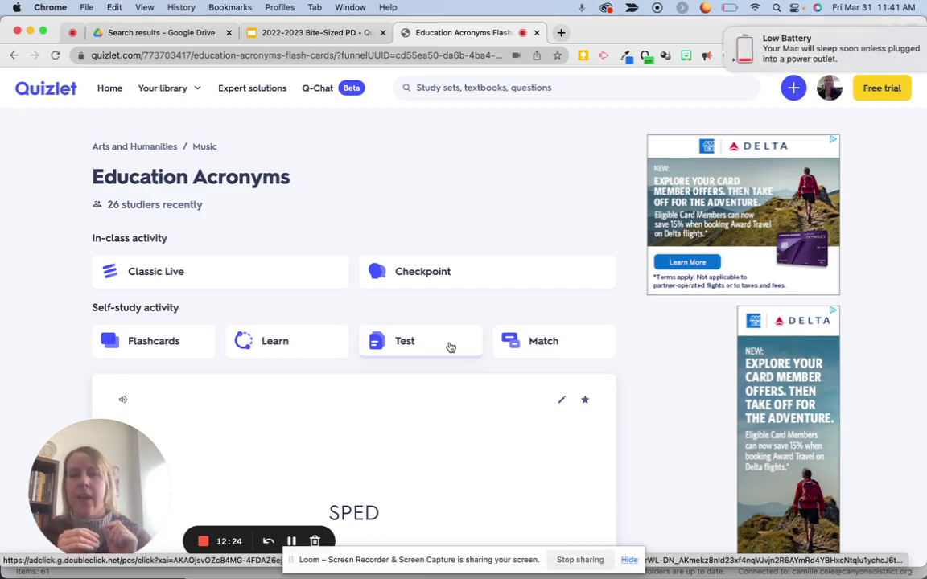
key("ctrl+Up")
key("ctrl+Up")
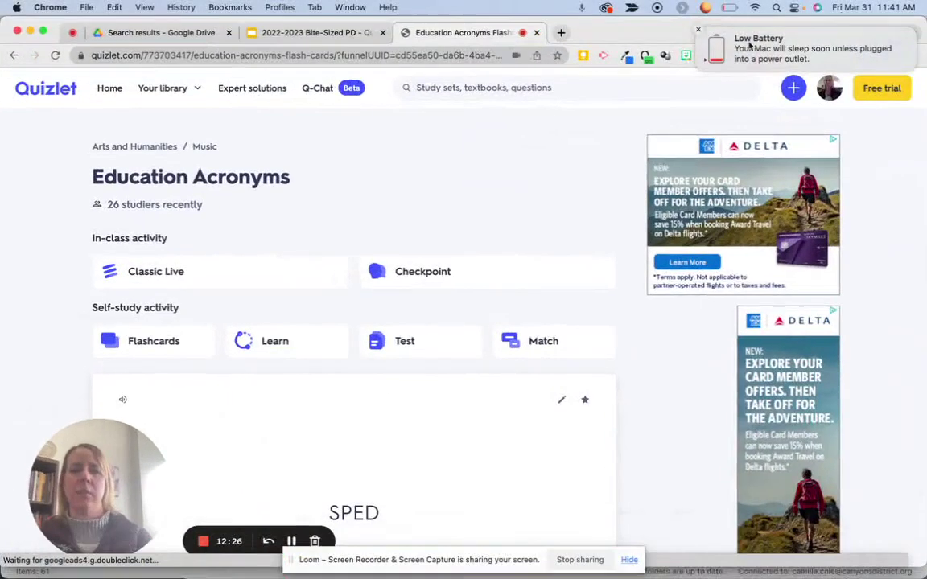
left_click(699, 31)
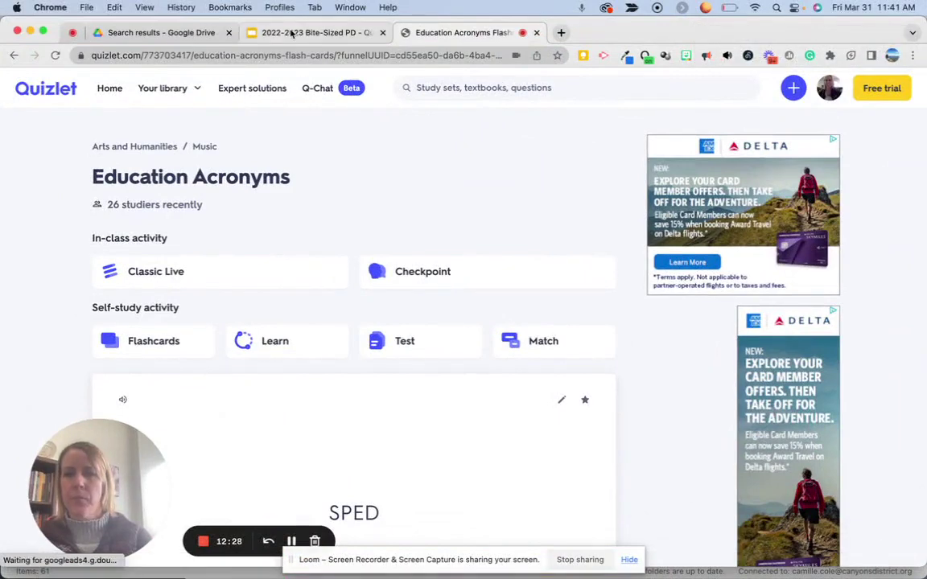
Review the Quizlet Live and Quizlet CheckPoint slides (15, 16), then go back to the Education Acronyms set.
left_click(265, 32)
left_click(80, 379)
scroll(88, 386, "down", 2)
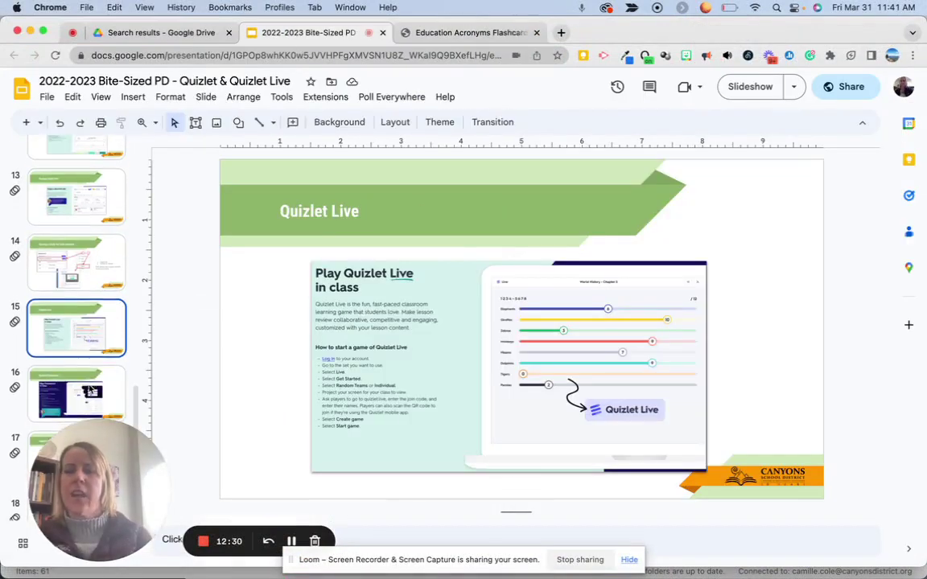
left_click(90, 380)
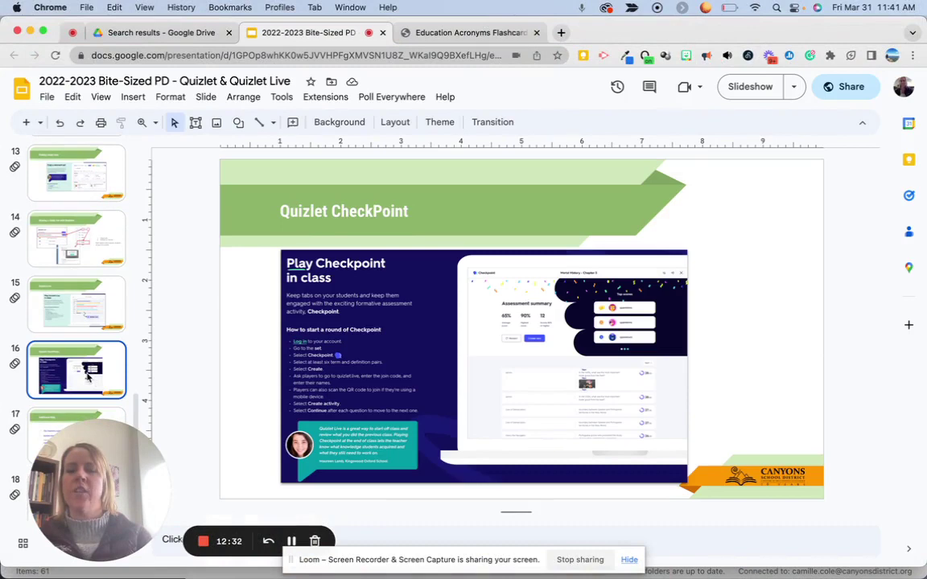
scroll(84, 354, "down", 1)
left_click(67, 297)
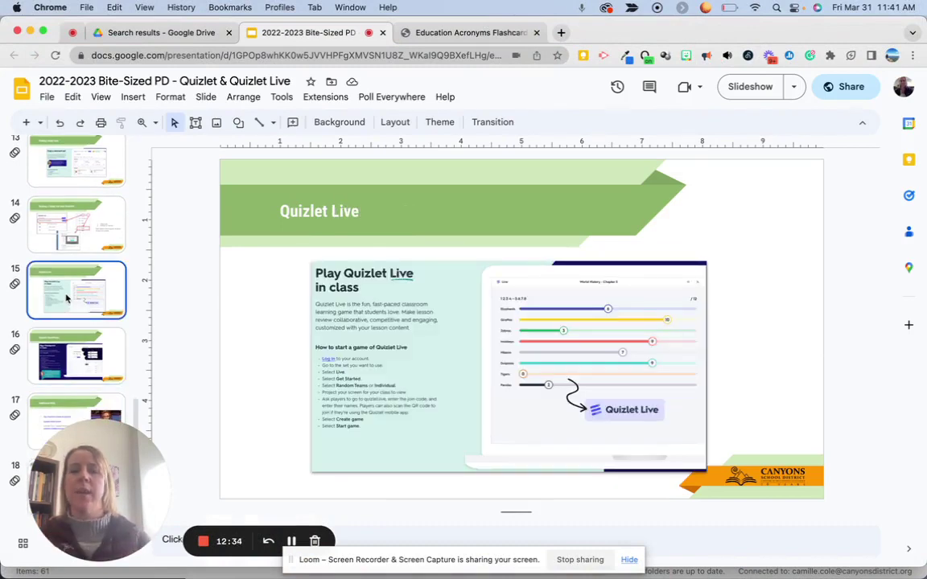
left_click(482, 33)
scroll(459, 257, "down", 1)
Choose Classic Live under In-class activity on the Education Acronyms set page.
scroll(459, 256, "down", 2)
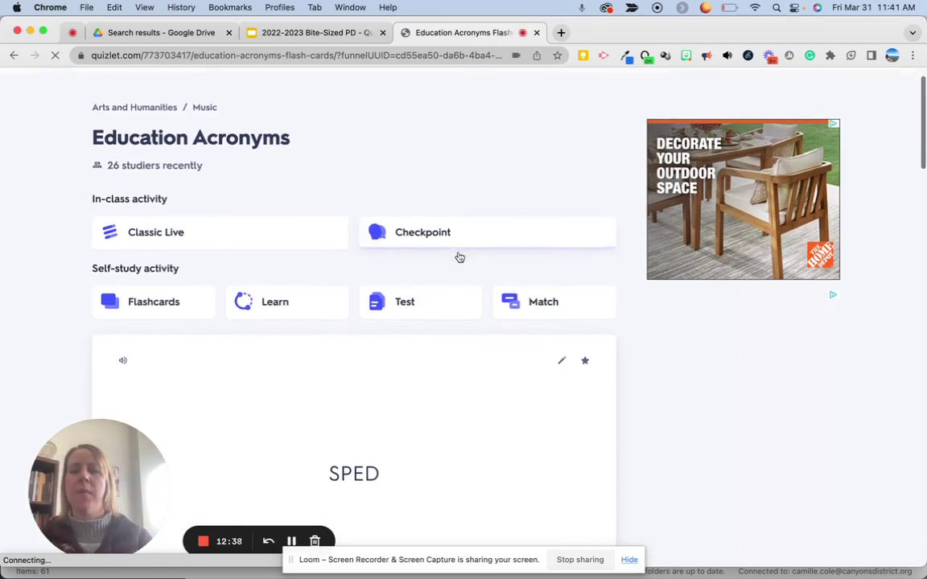
scroll(420, 244, "up", 2)
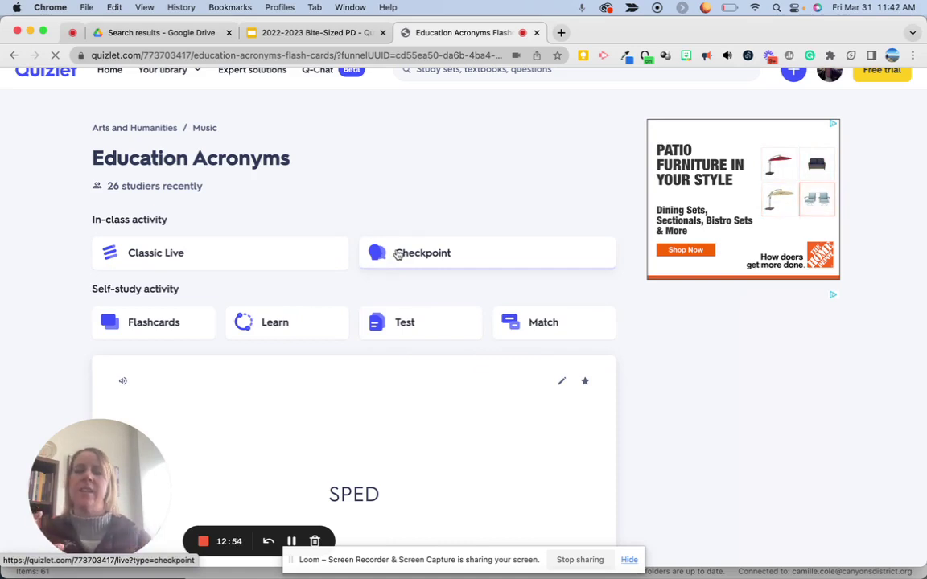
left_click(264, 258)
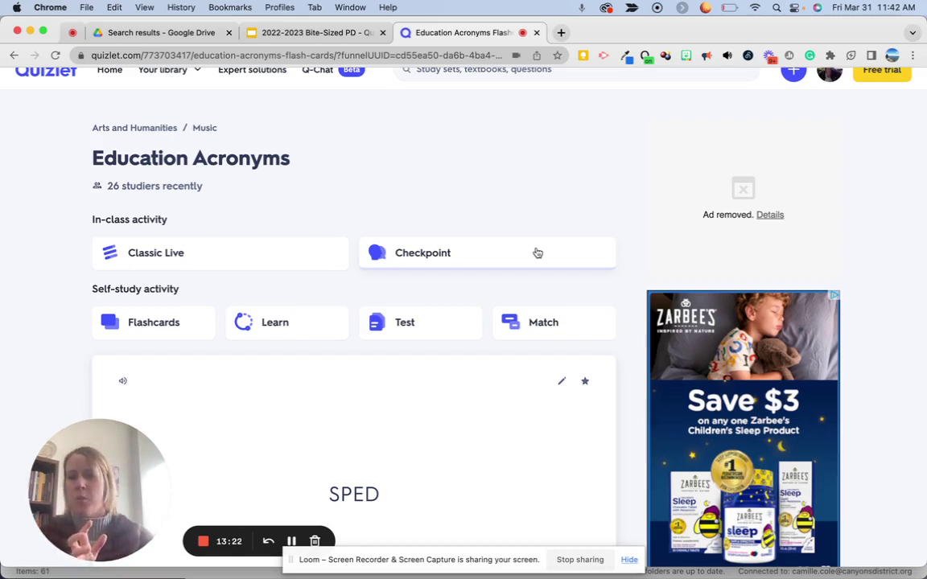
left_click(229, 262)
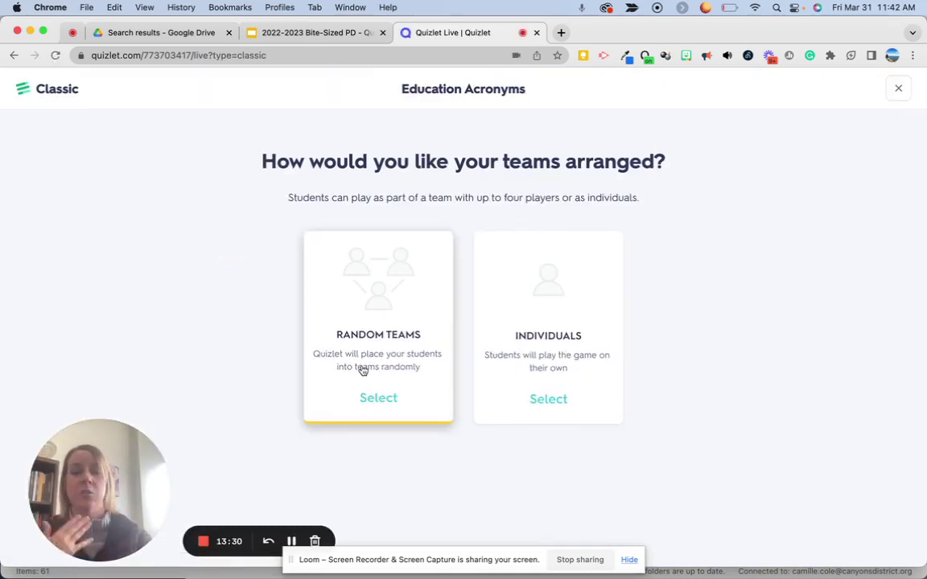
Choose Random Teams and the Definition and Term format to open the lobby's join code.
left_click(554, 399)
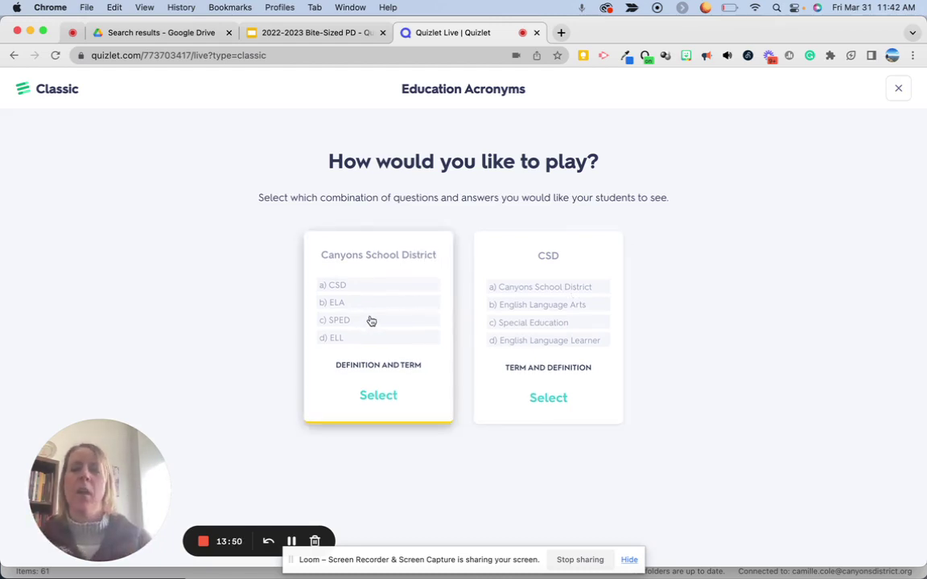
left_click(401, 393)
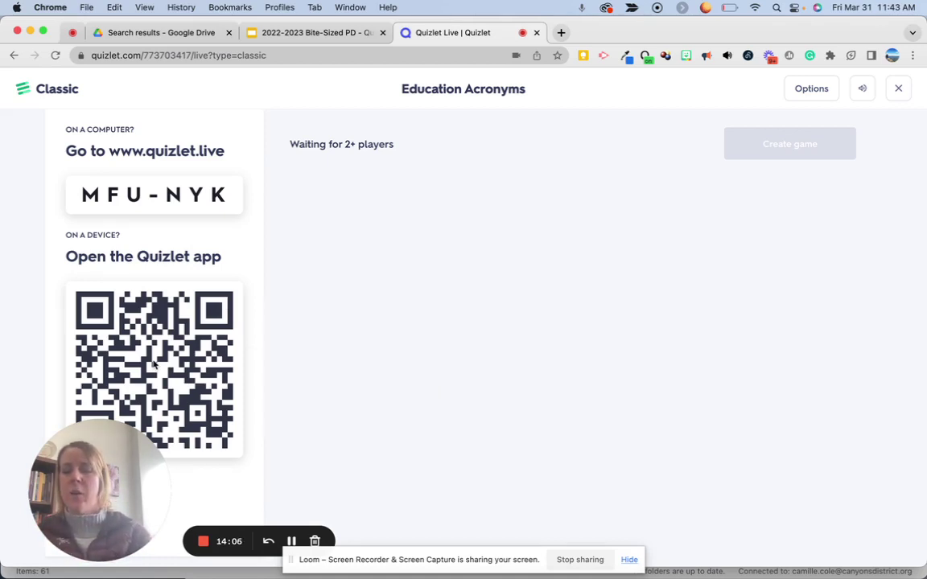
Open Chrome's three-dot main menu while the lobby waits for players.
mouse_move(100, 426)
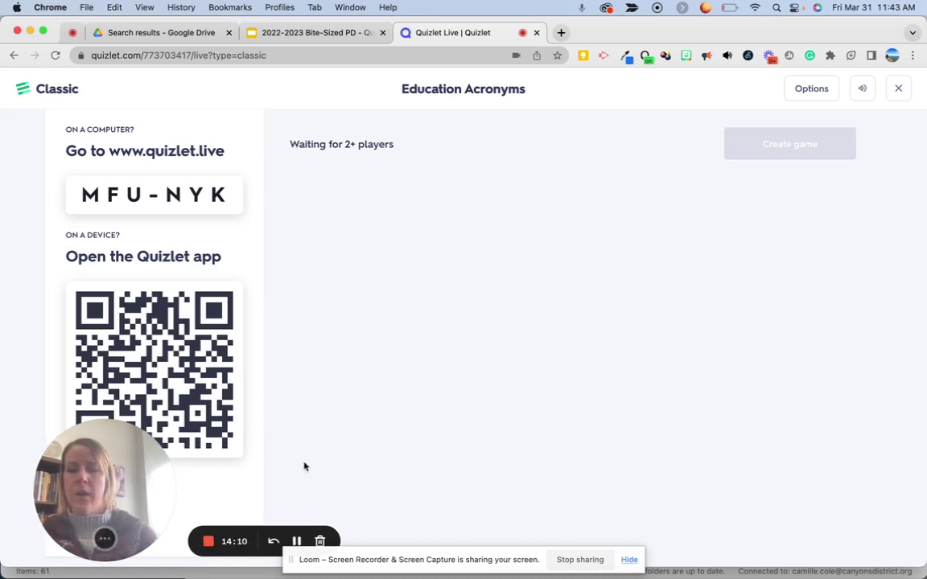
left_click_drag(149, 488, 406, 483)
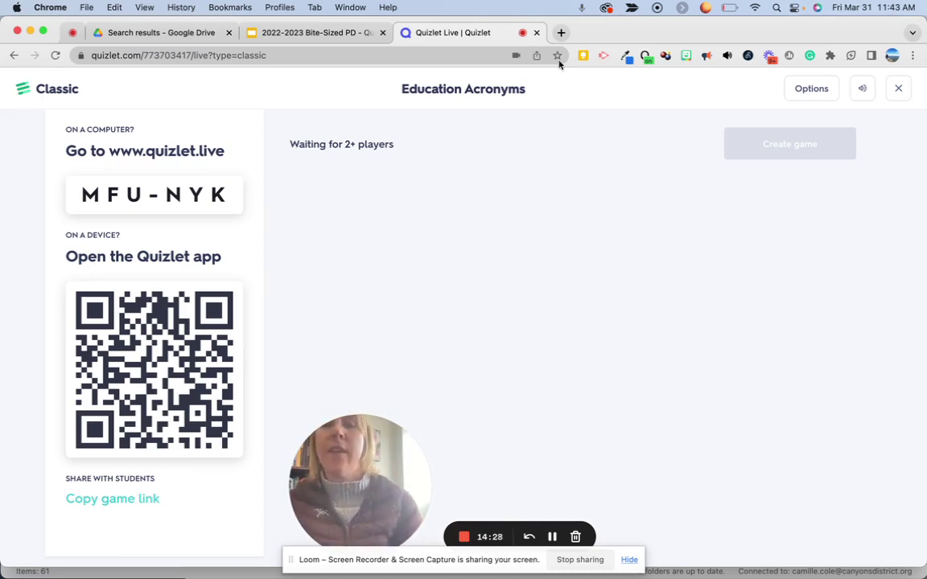
left_click(912, 56)
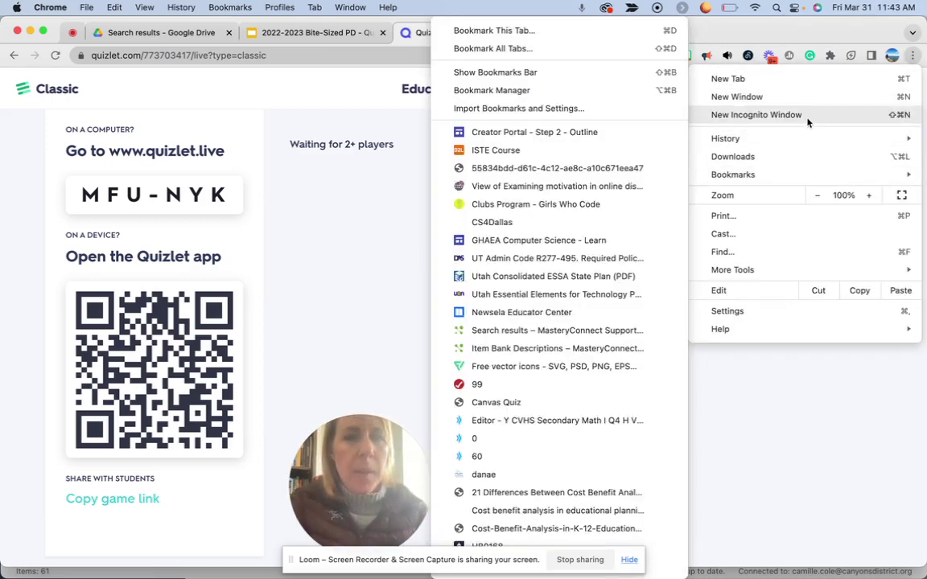
Load quizlet.live in a new Incognito window.
left_click(726, 111)
type("quizlet.live")
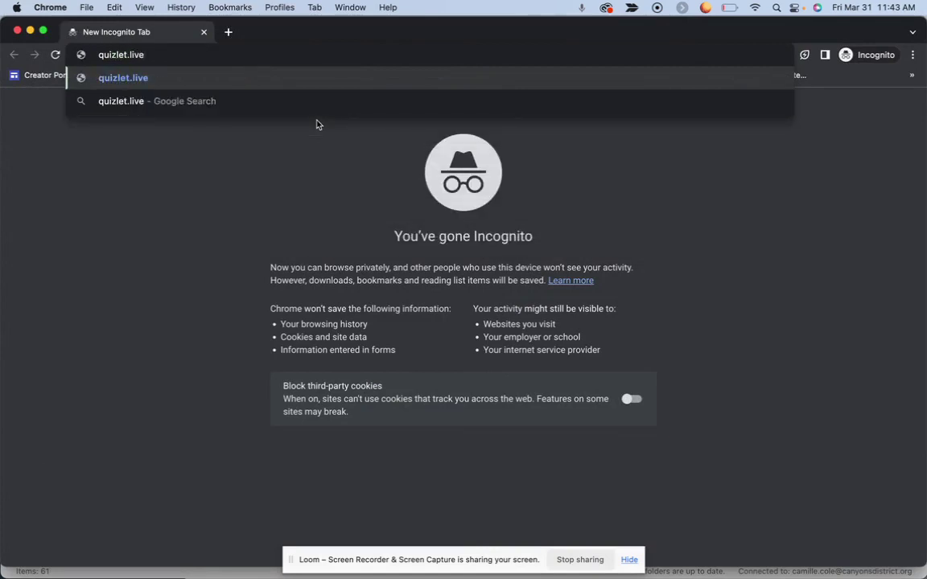
key("Return")
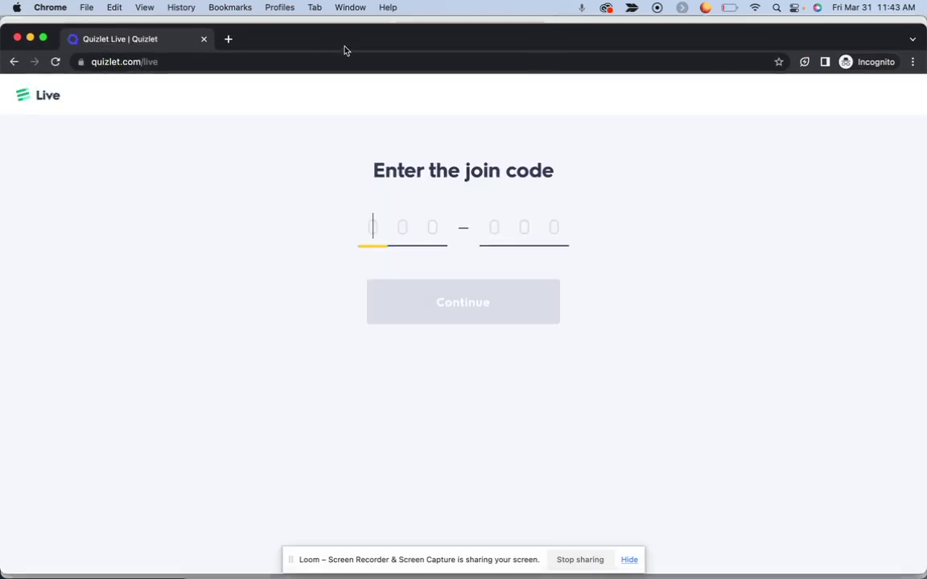
Join with code MFU-NYK and a first name, then return to the host lobby.
left_click_drag(343, 44, 345, 252)
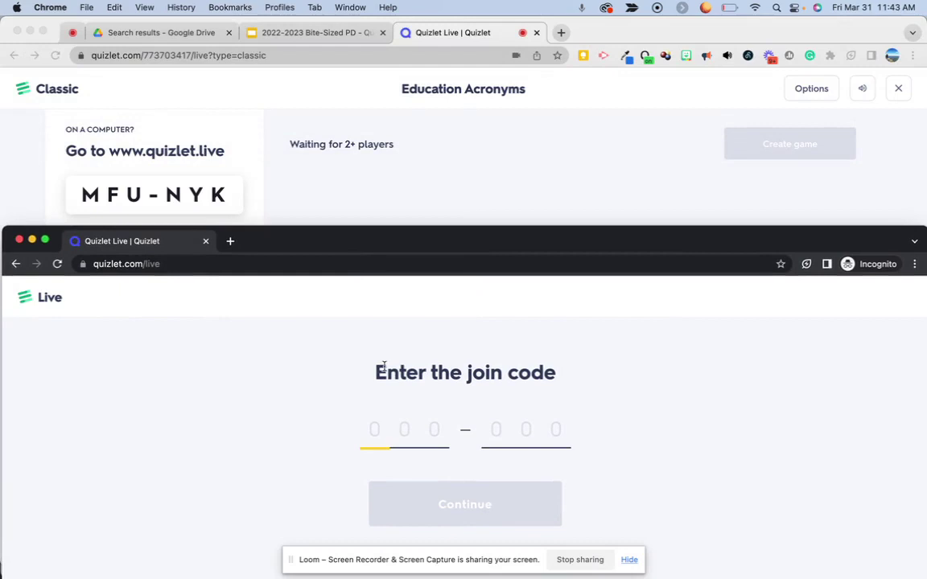
type("MFU")
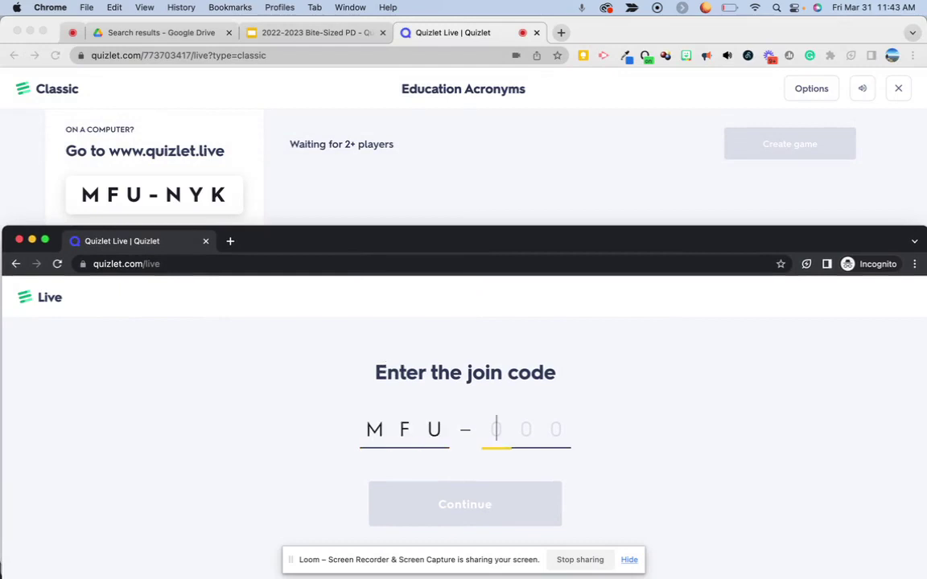
type("NYK")
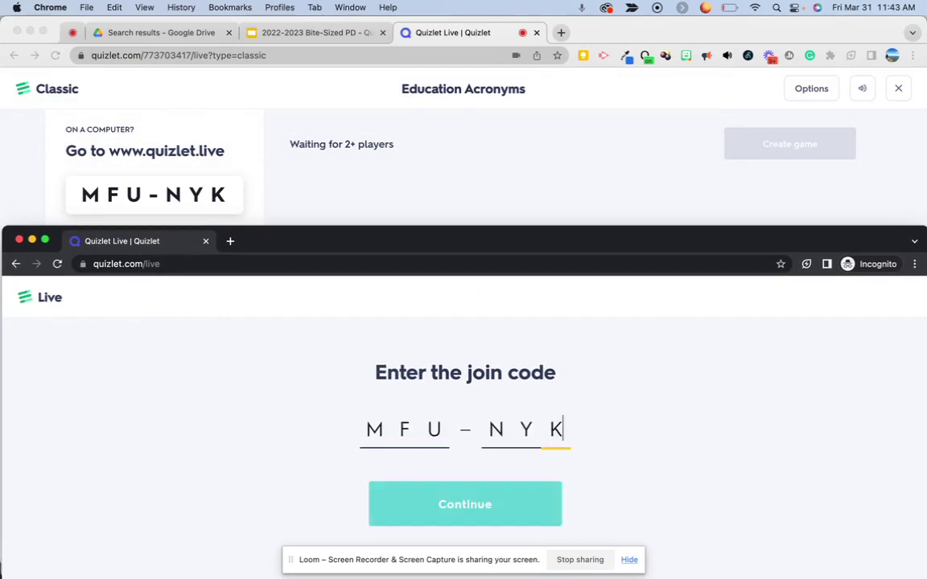
type("C")
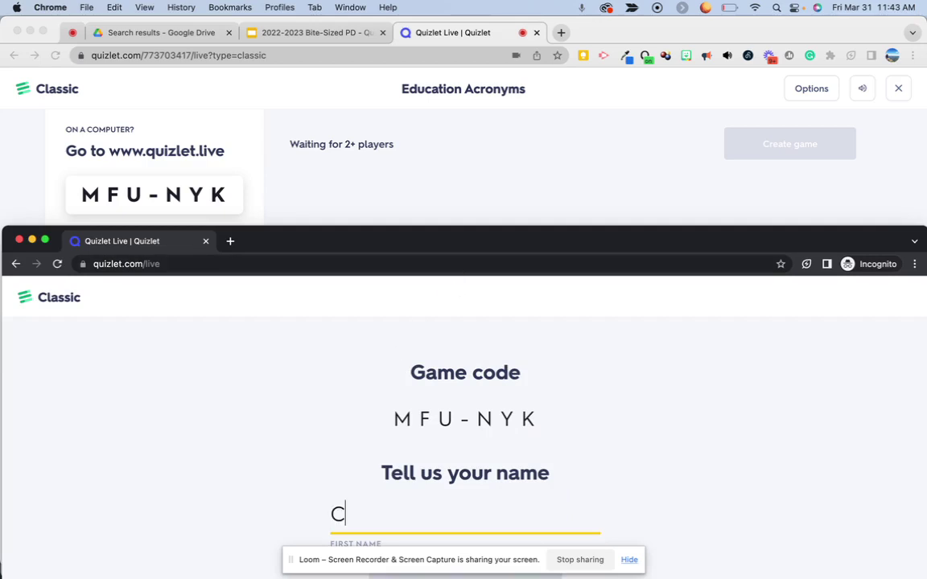
type("amille")
key("Return")
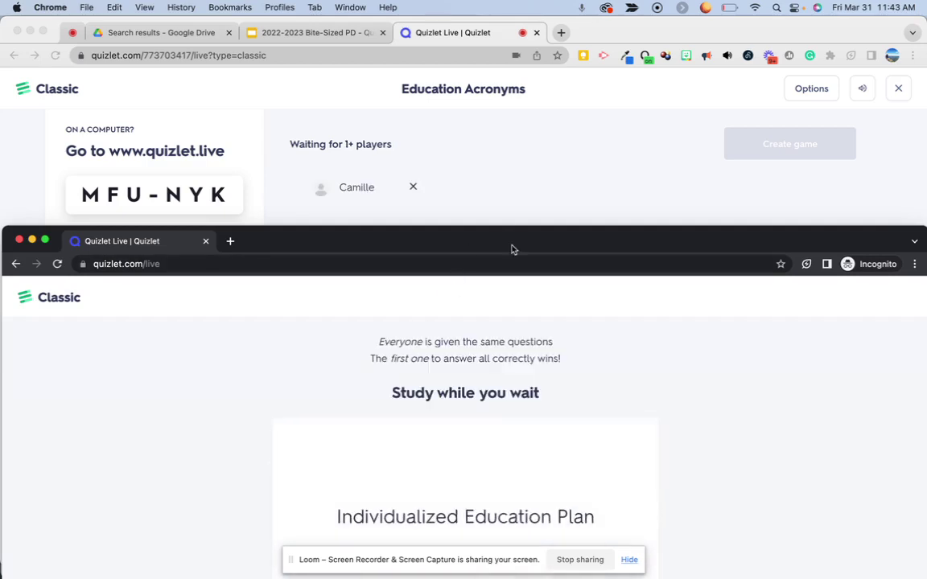
left_click_drag(511, 248, 511, 243)
left_click(618, 25)
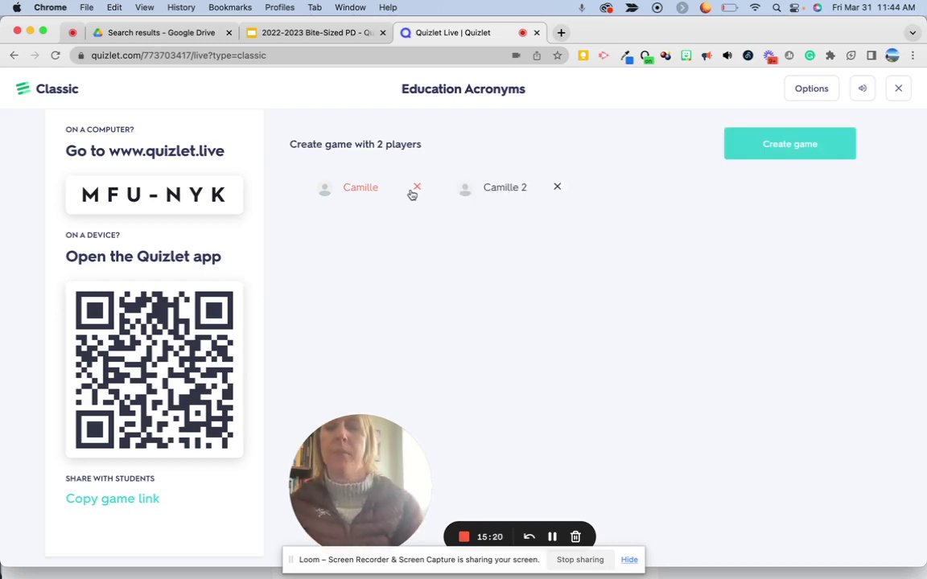
Create the game to form Peacocks and Dolphins teams and check the player's waiting screen.
left_click(789, 149)
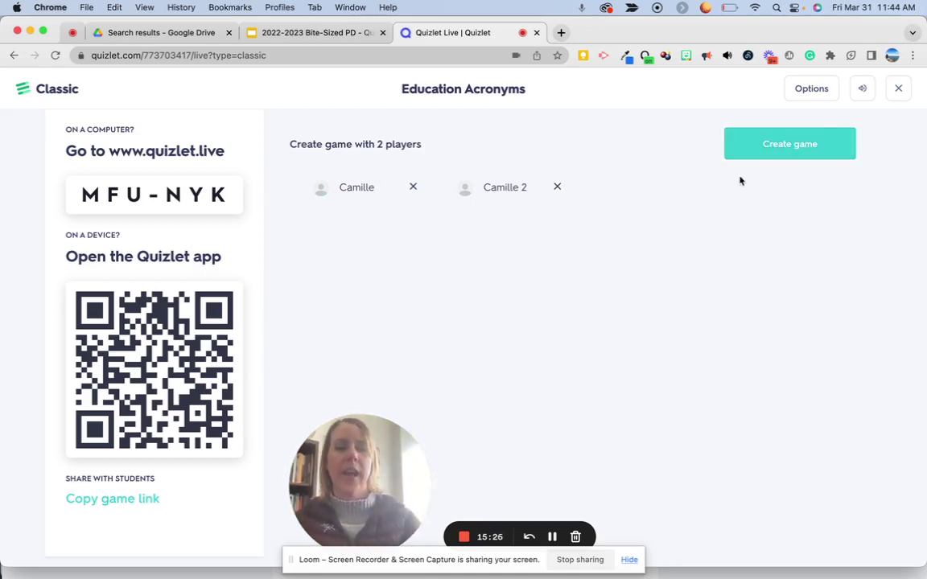
left_click(779, 143)
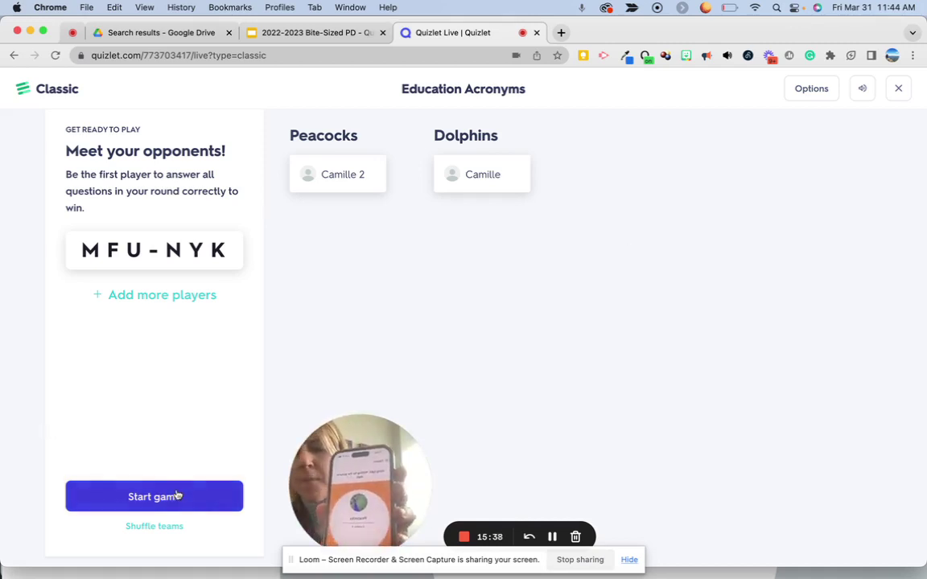
key("ctrl+Up")
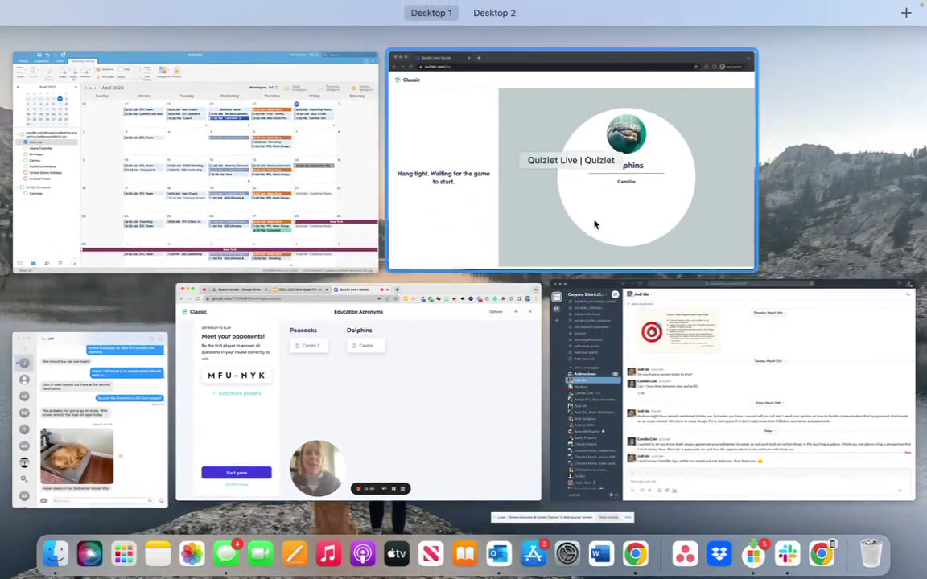
left_click(594, 222)
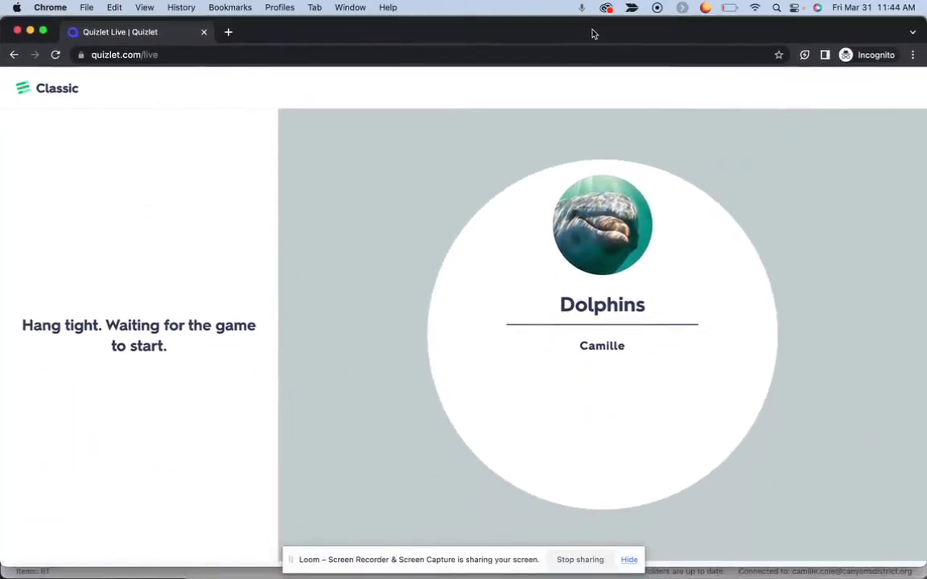
Return to the host teams screen and start the game.
key("ctrl+Up")
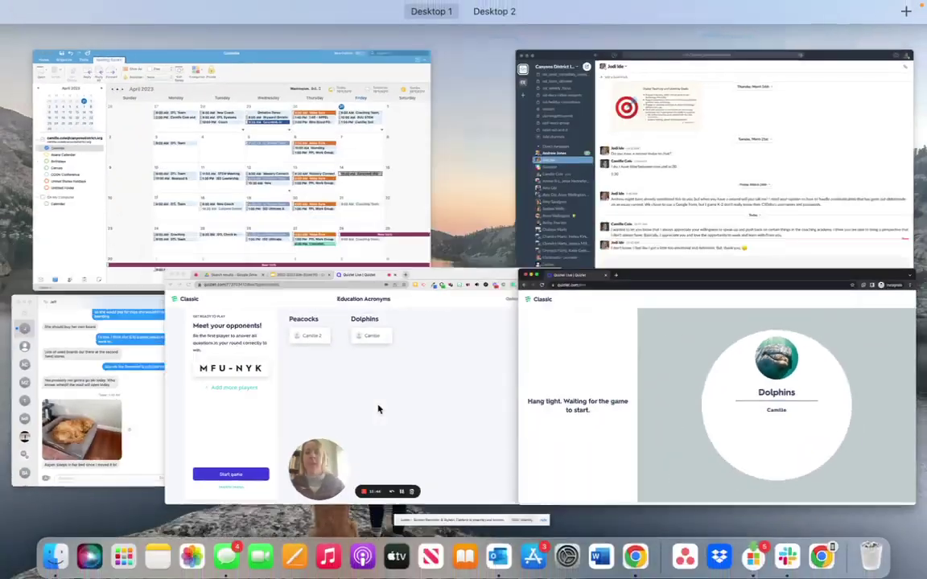
left_click(360, 407)
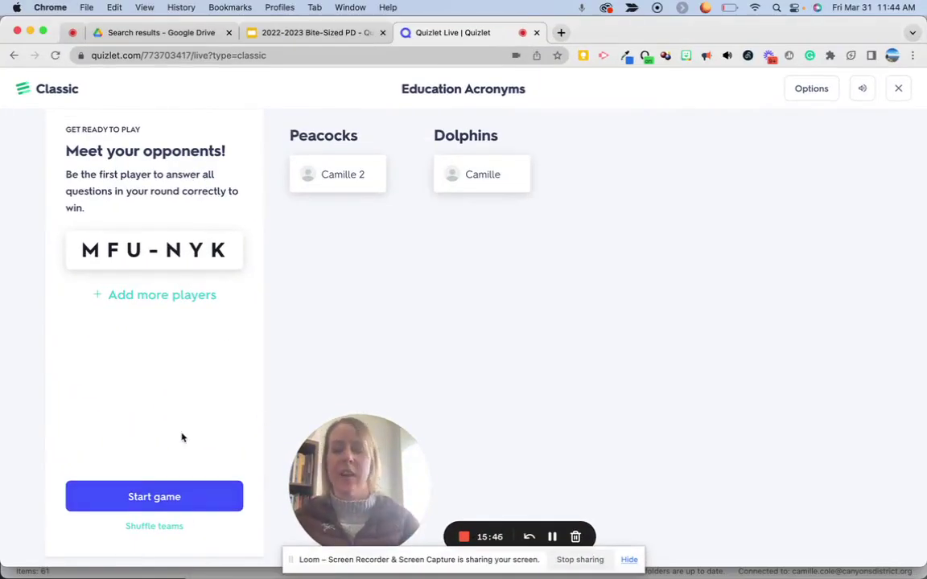
left_click(180, 496)
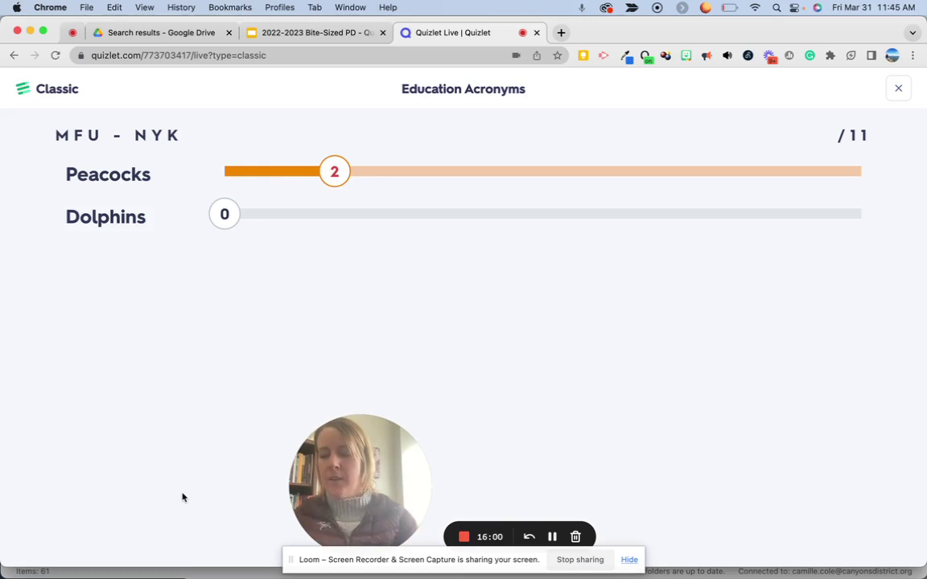
As the Dolphins player, answer two questions with IEP and CSD.
key("ctrl+Up")
left_click(325, 412)
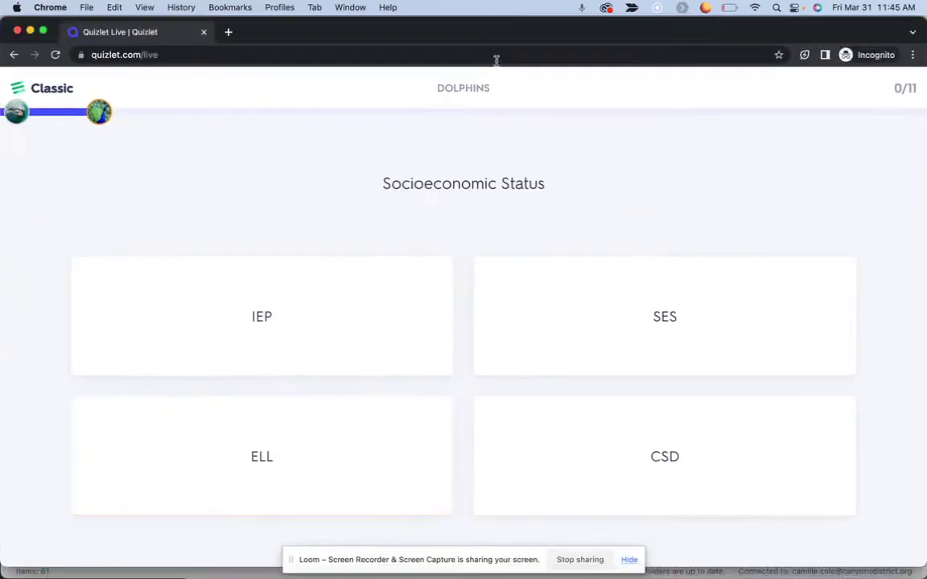
left_click(292, 300)
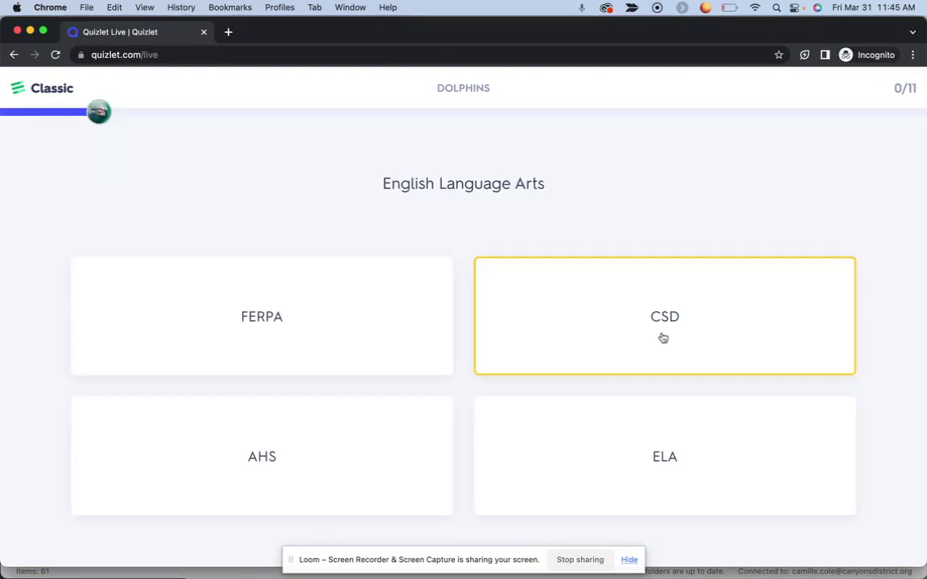
left_click(663, 338)
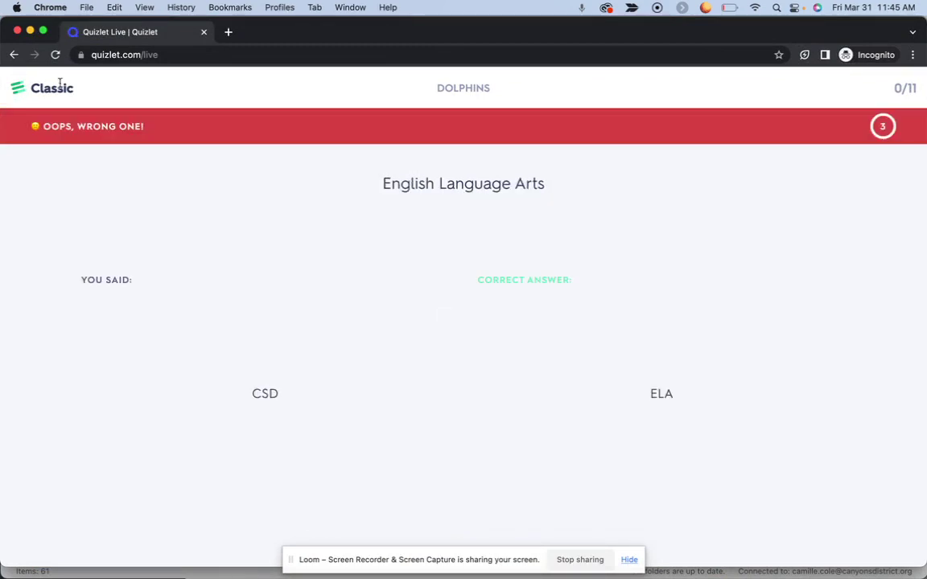
Check the host leaderboard's 11-question total, then return to the Quizlet CheckPoint slide 16.
left_click_drag(305, 37, 354, 77)
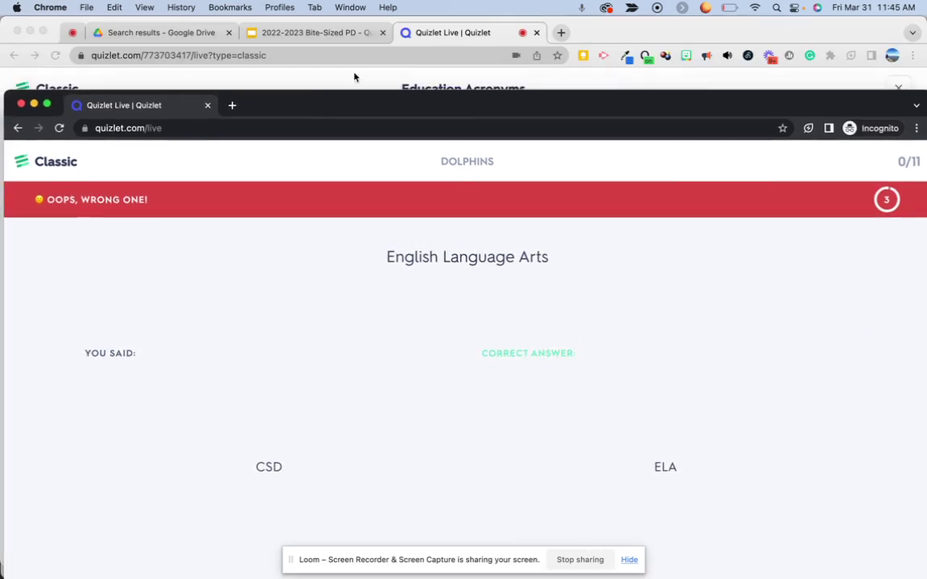
left_click(481, 37)
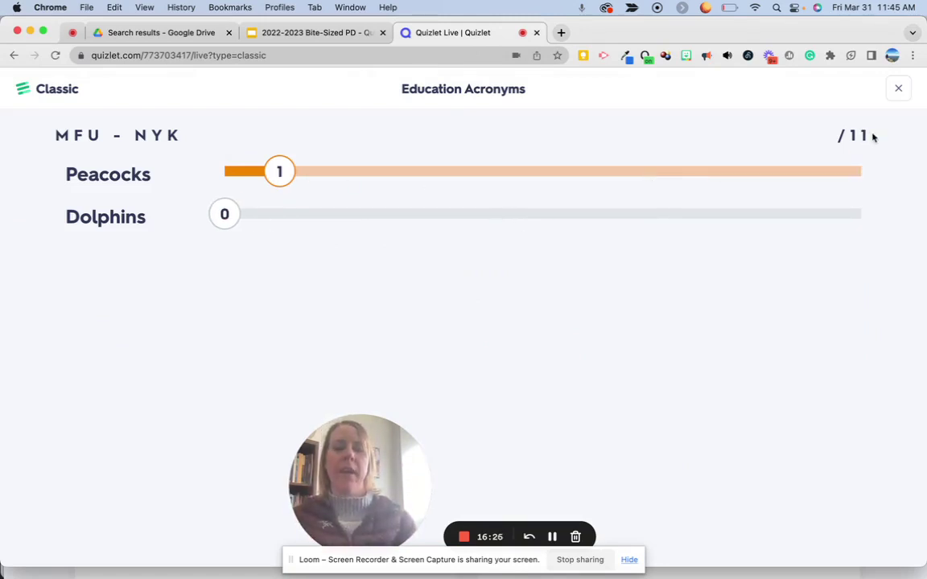
left_click_drag(874, 137, 836, 137)
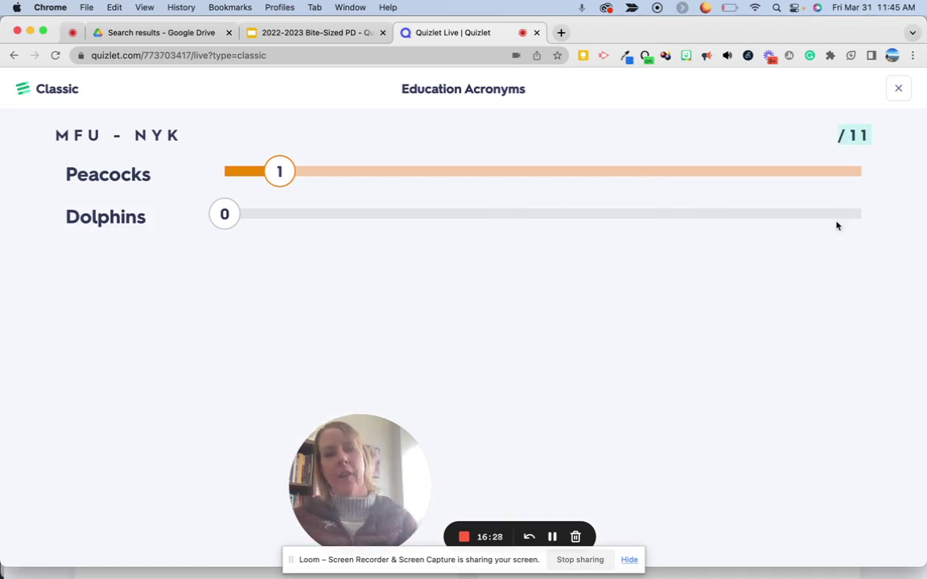
left_click(330, 33)
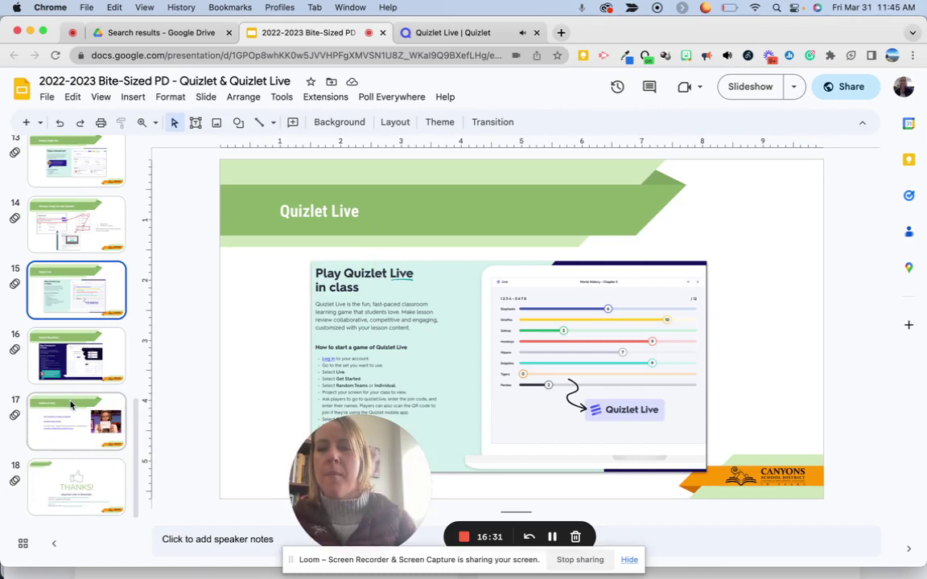
left_click(74, 370)
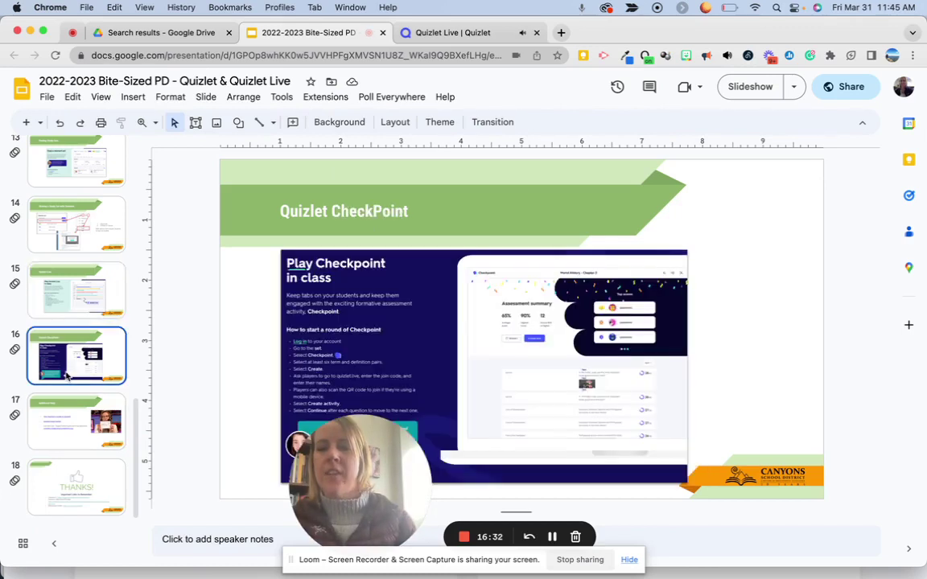